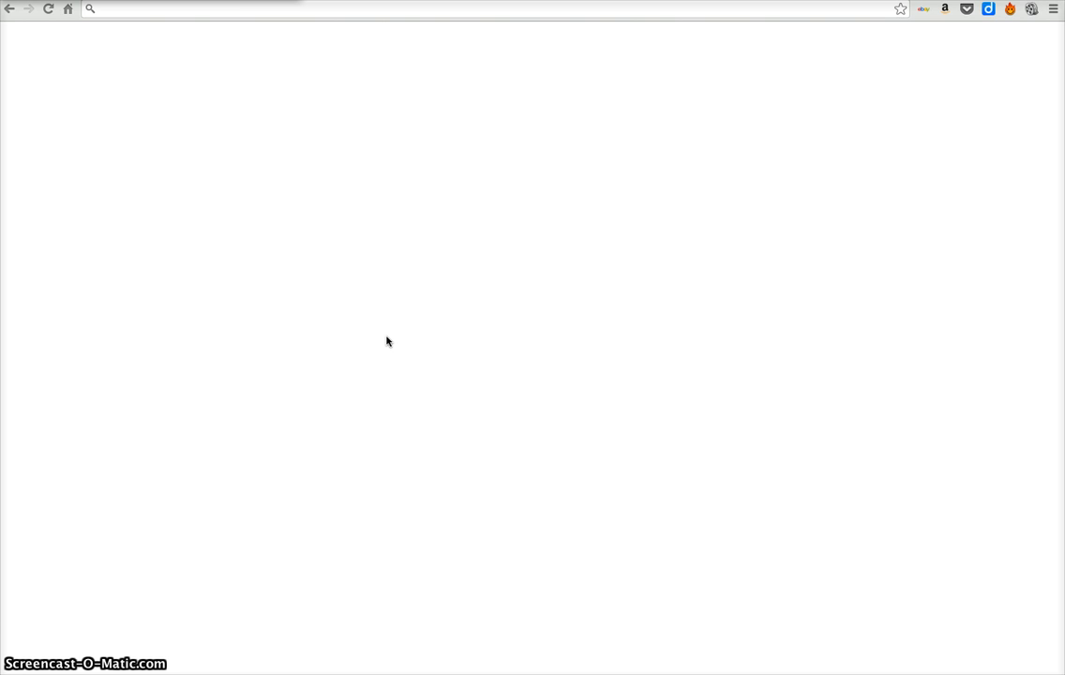
# Search the web for "word cloud wordle" and open Wordle's Create page from the results.
pyautogui.click(197, 9)
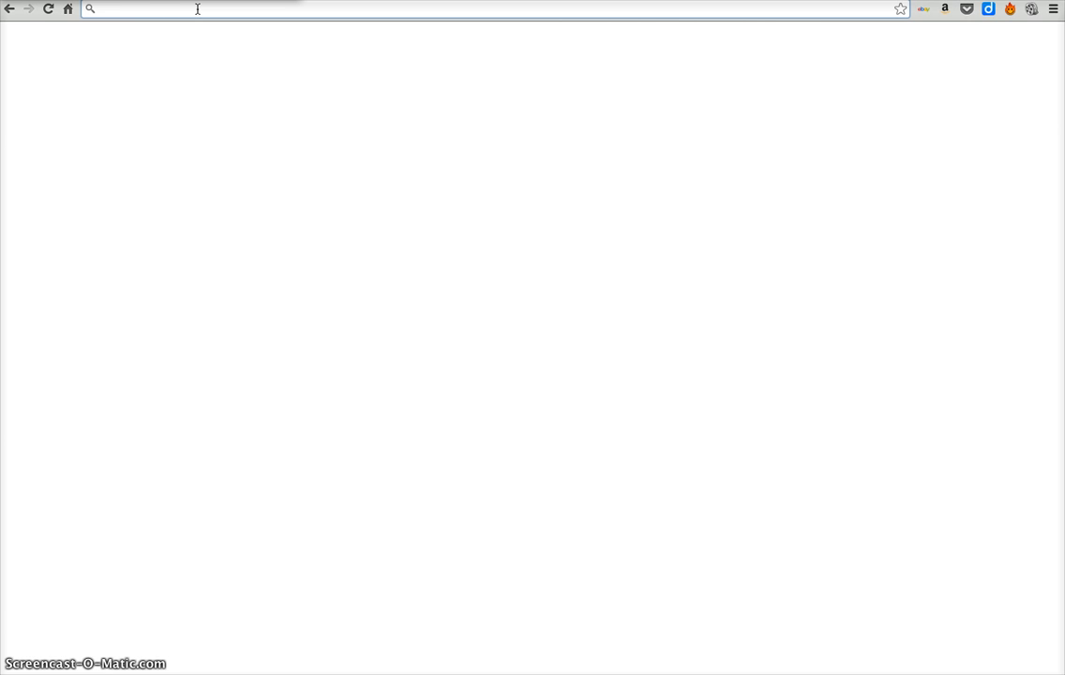
pyautogui.write('wor')
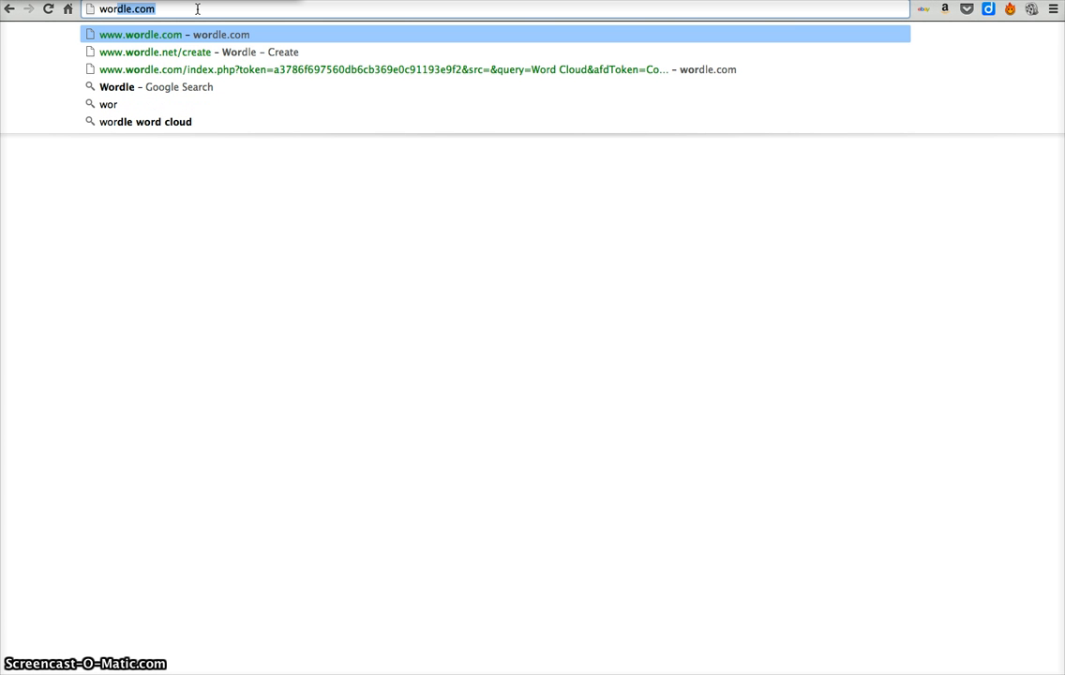
pyautogui.write('d cloud')
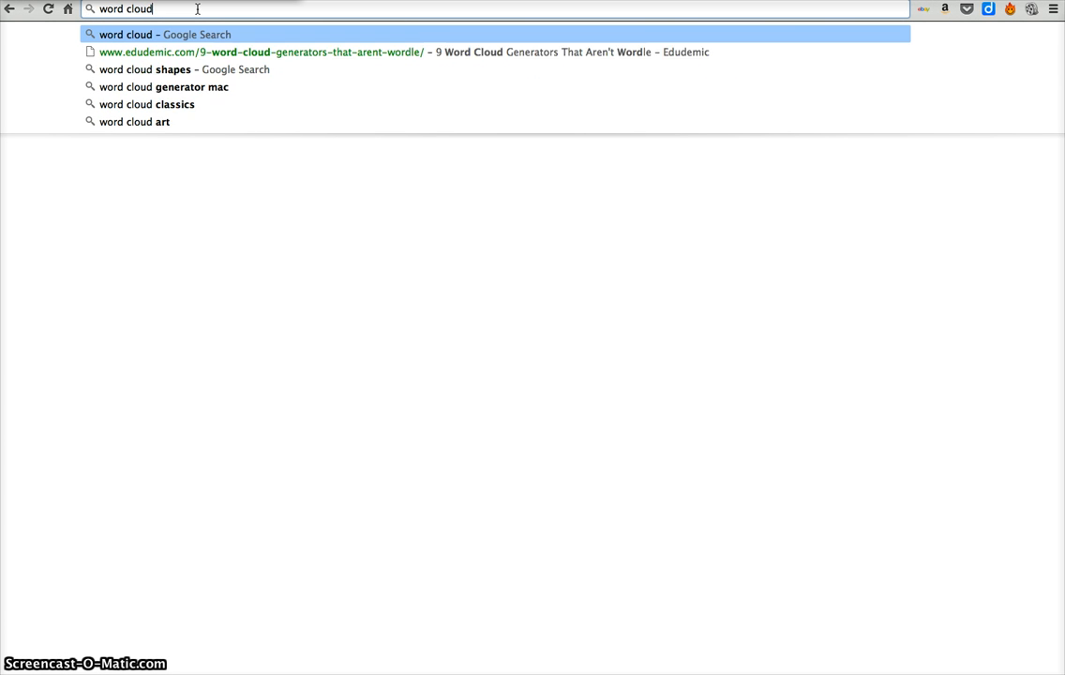
pyautogui.write(' wordle')
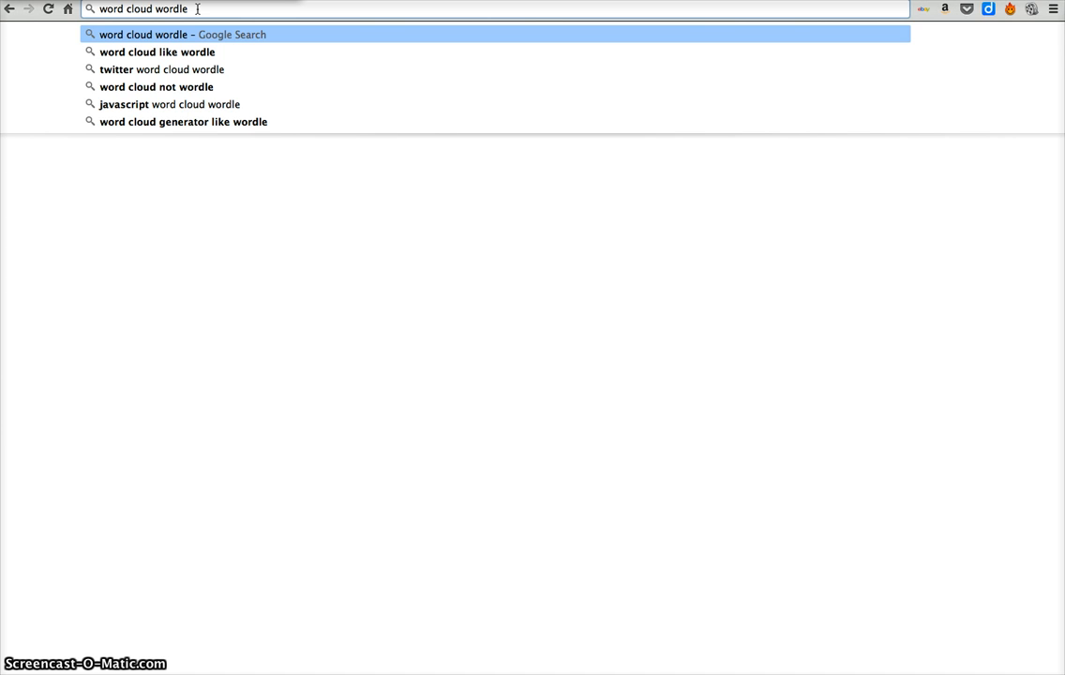
pyautogui.press('Return')
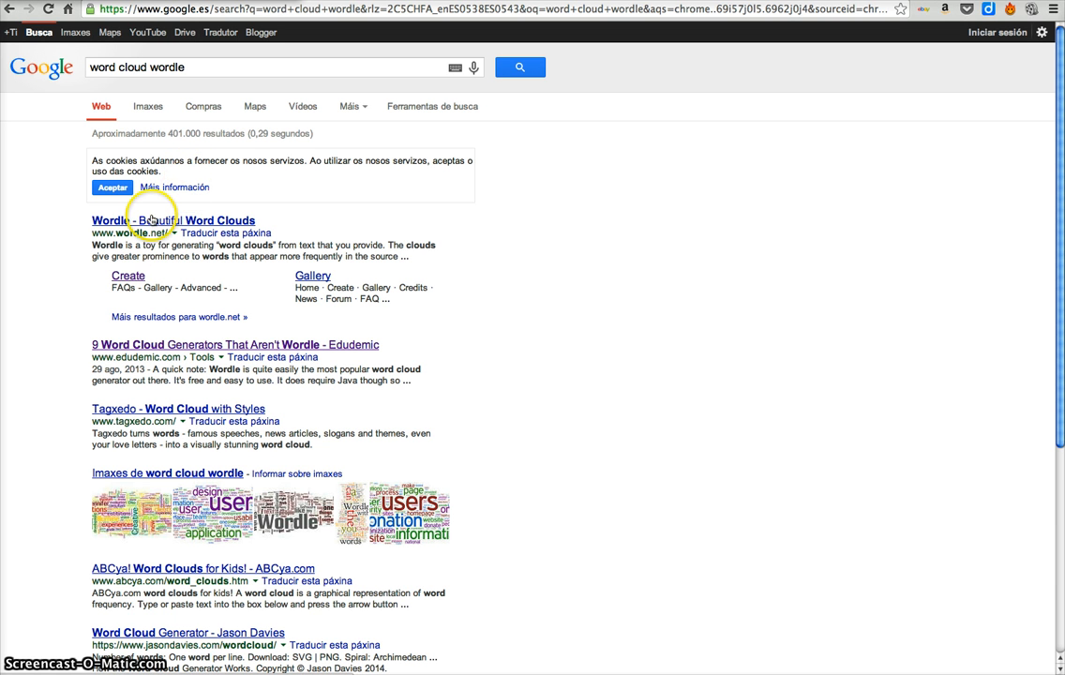
pyautogui.click(125, 277)
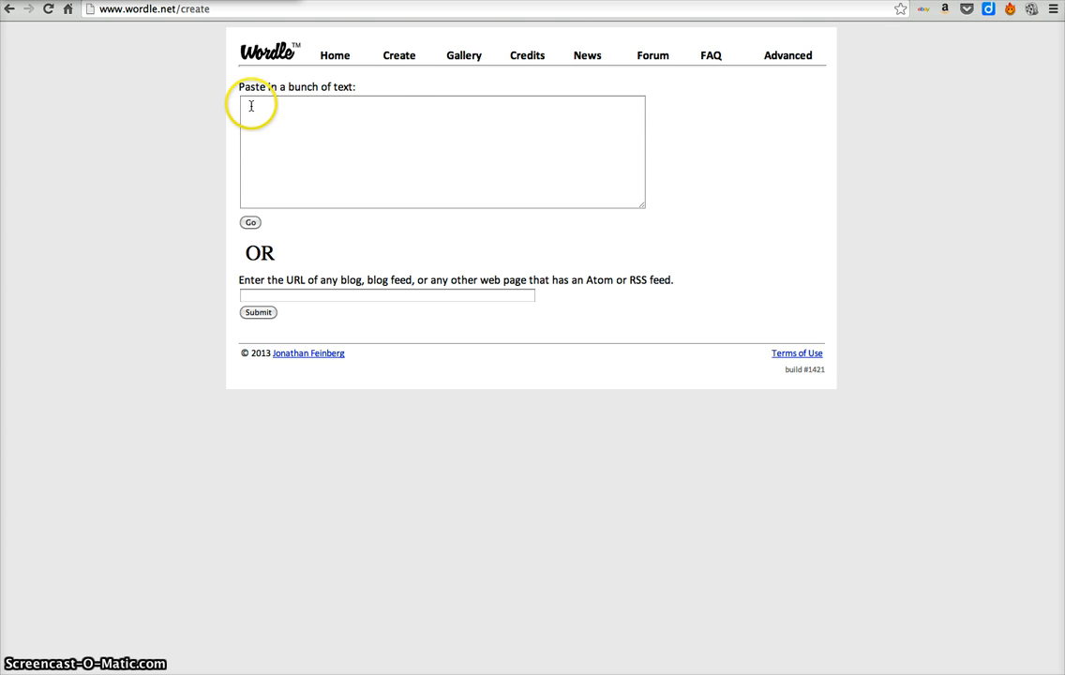
# Paste the copied list of printing terms into Wordle's text box and generate the word cloud, allowing the Java applet to run.
pyautogui.click(251, 106)
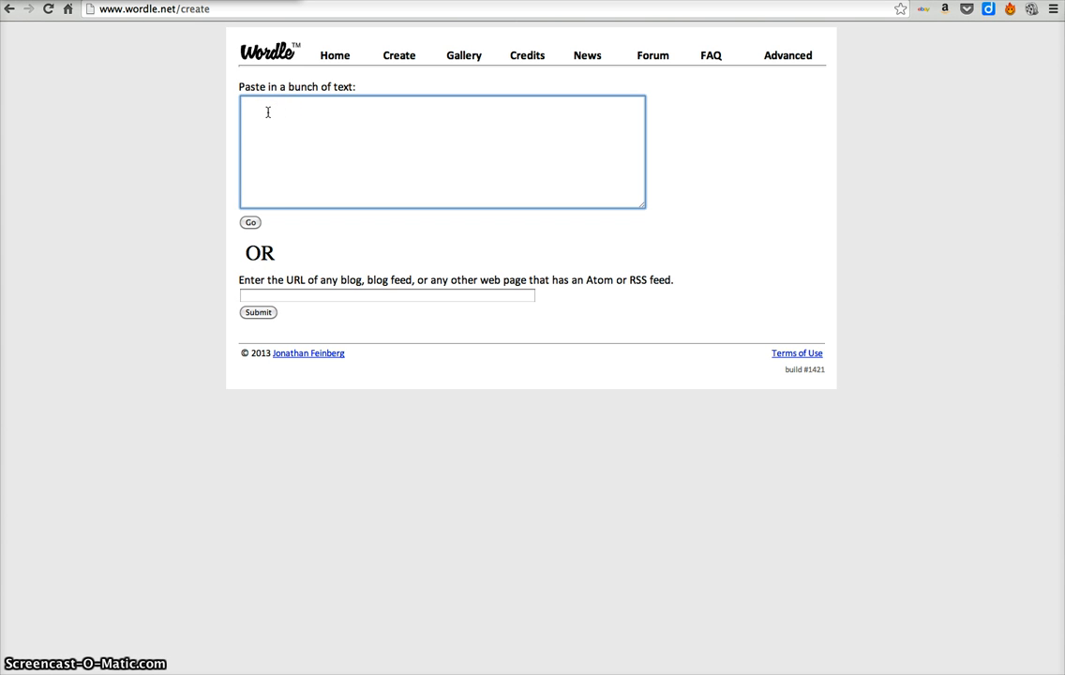
pyautogui.press('super+v')
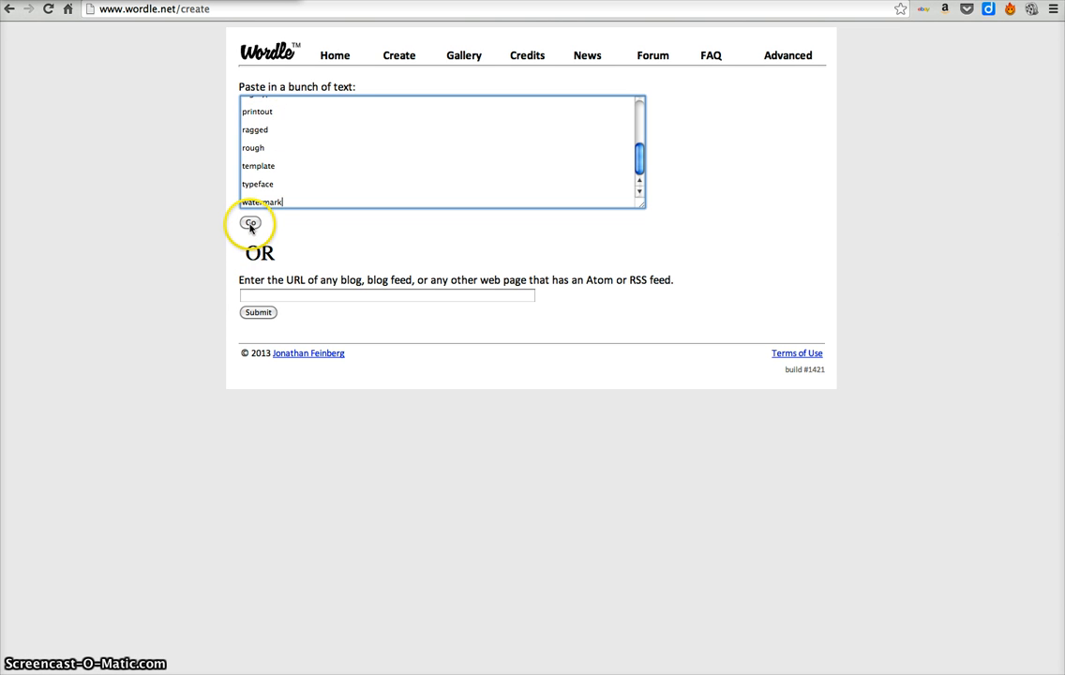
pyautogui.click(250, 223)
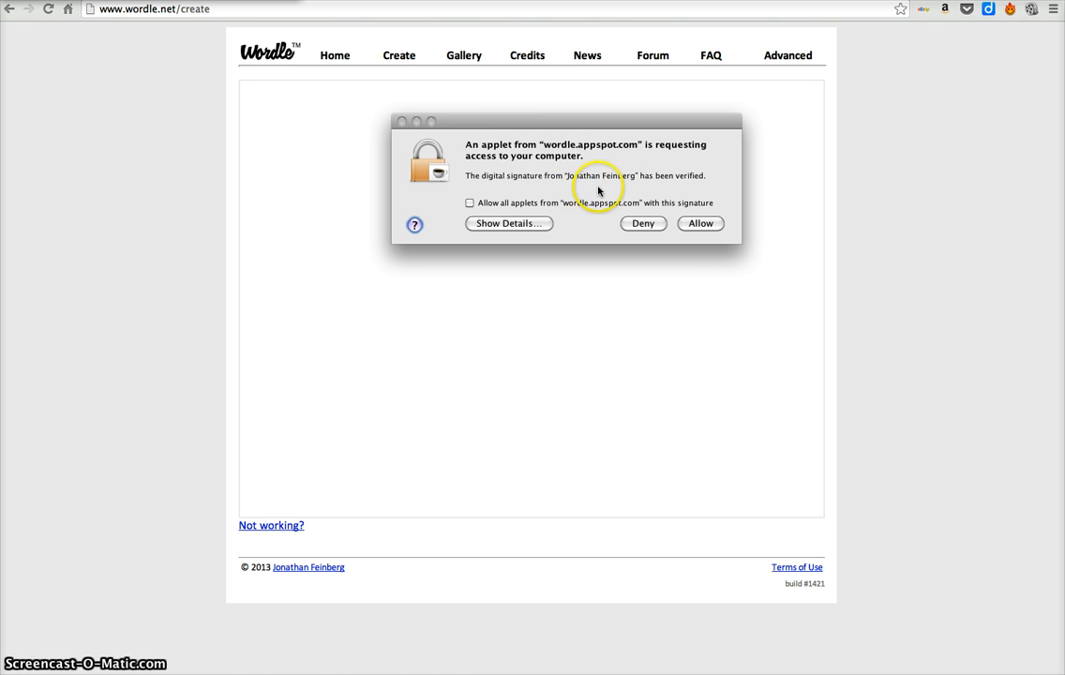
pyautogui.click(696, 224)
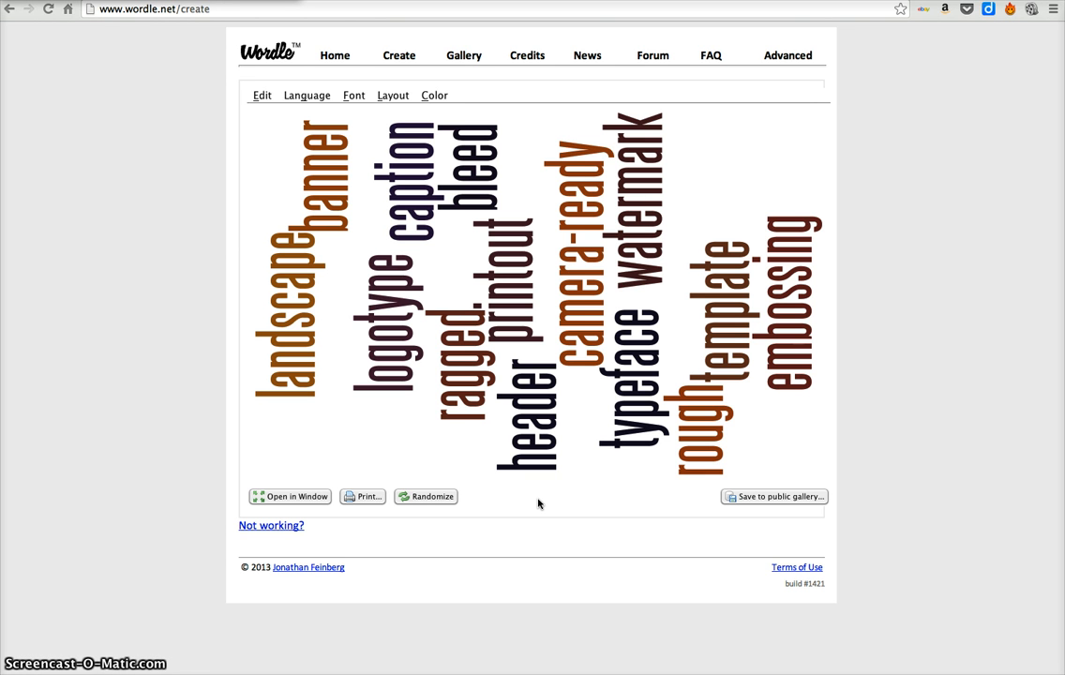
# Randomize the style of the word cloud several times.
pyautogui.click(429, 500)
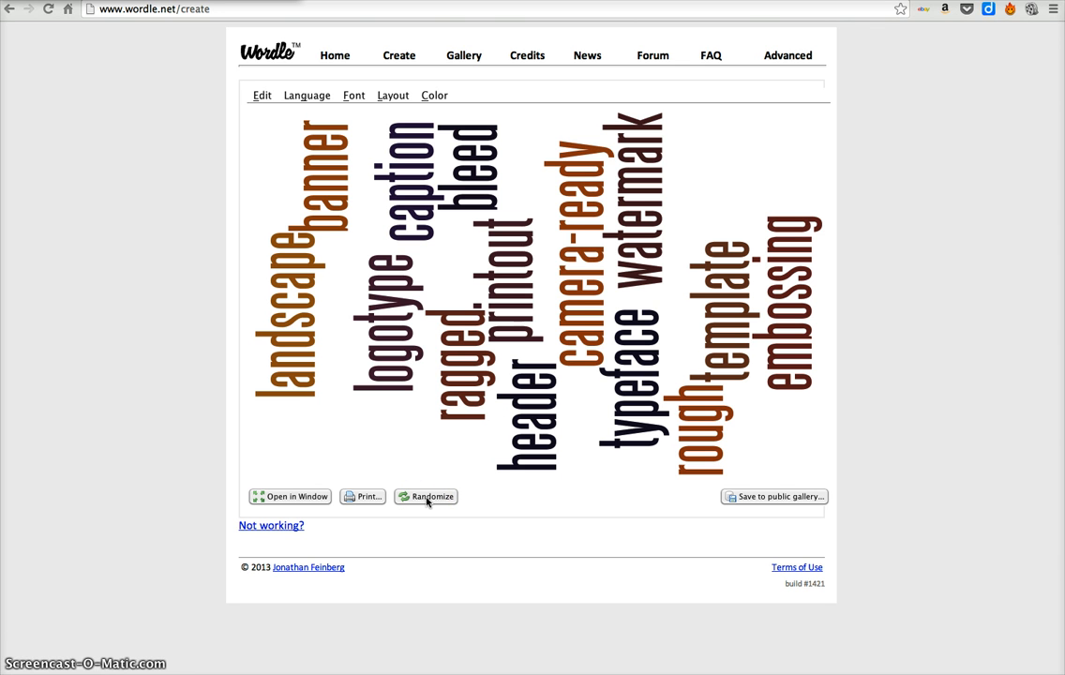
pyautogui.click(427, 499)
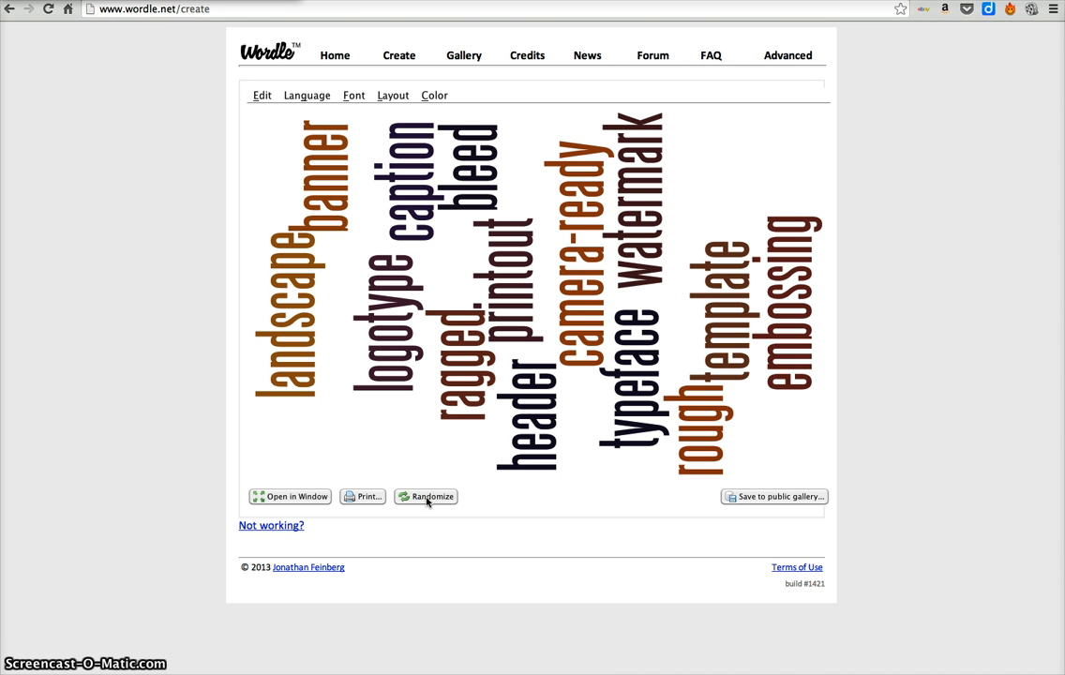
pyautogui.click(427, 500)
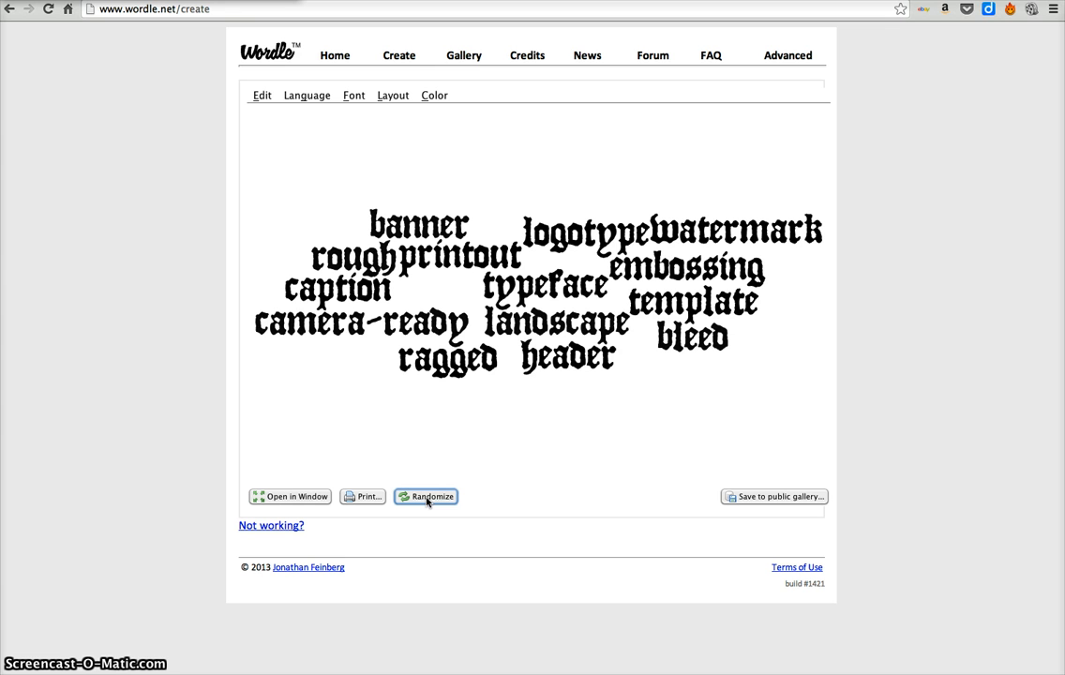
pyautogui.click(427, 499)
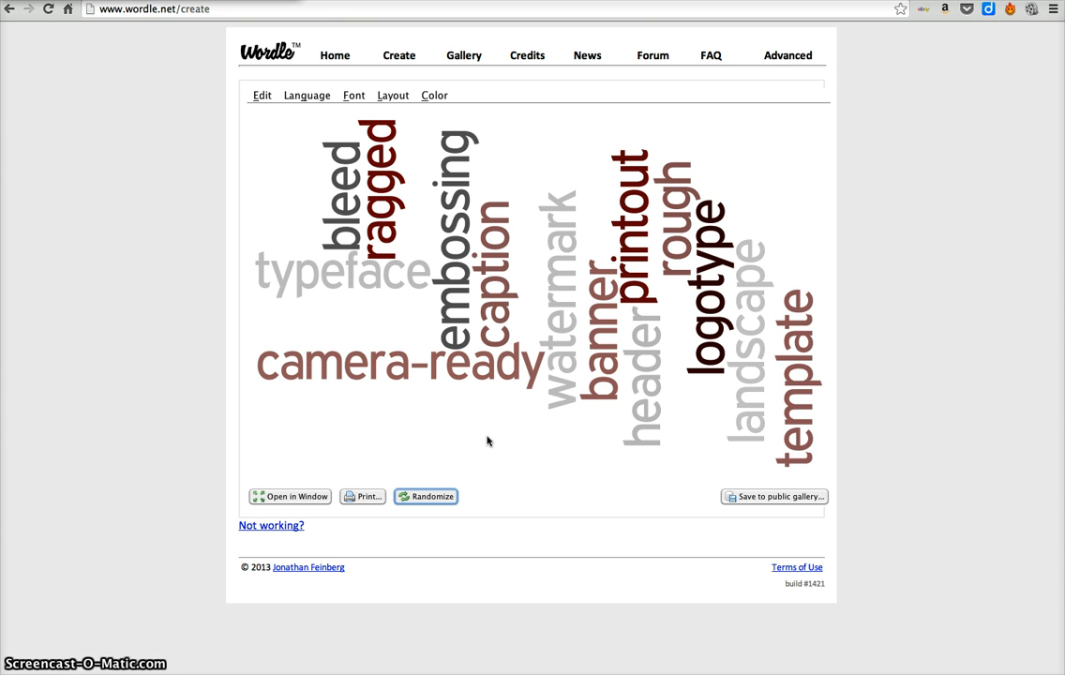
pyautogui.click(475, 432)
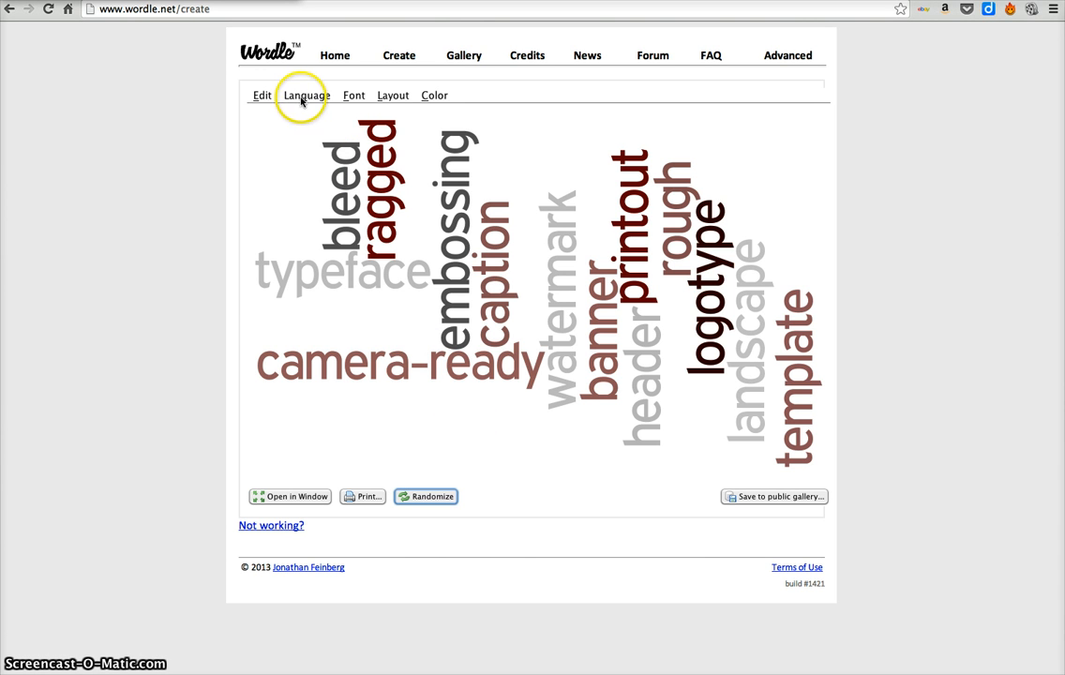
pyautogui.click(391, 99)
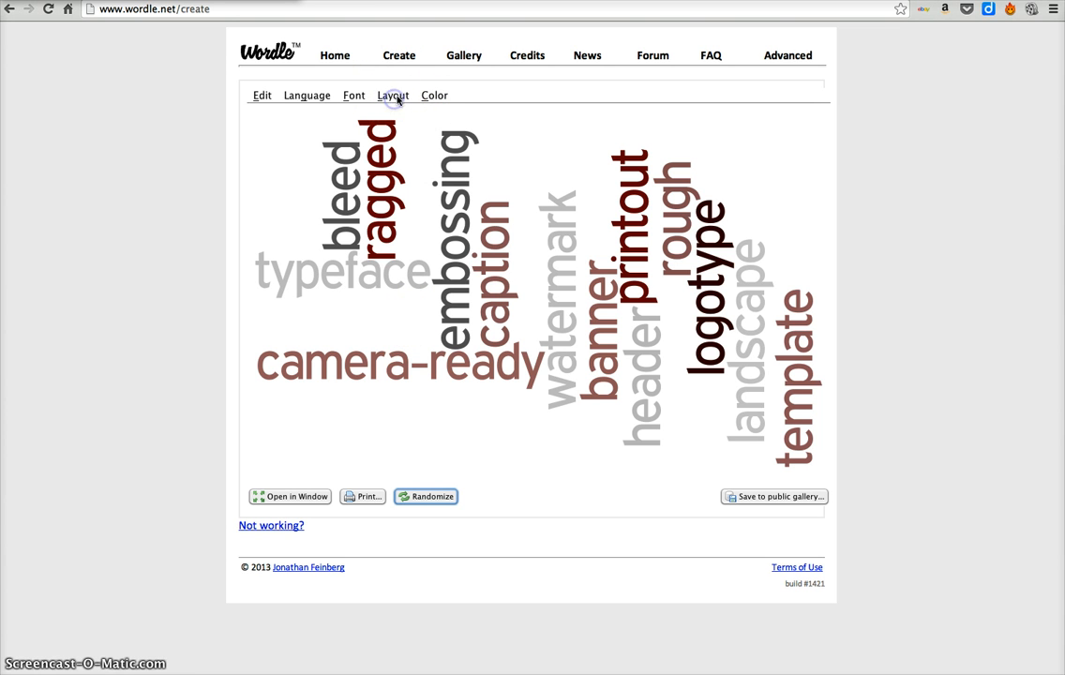
pyautogui.click(398, 97)
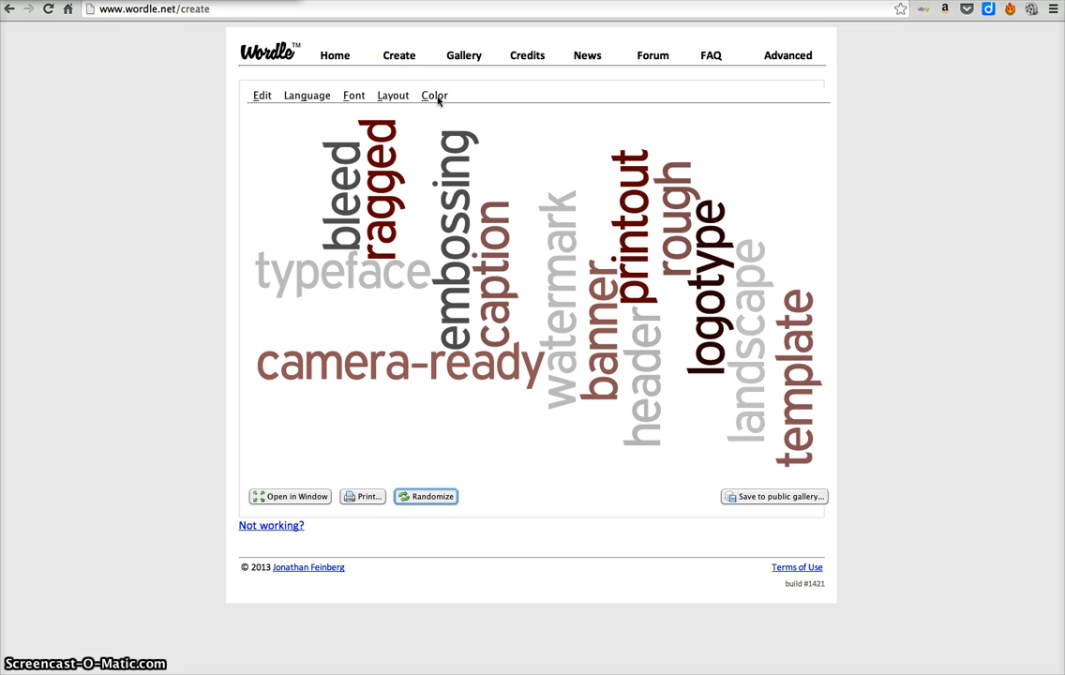
# Visit the public gallery, then return to the Create page and regenerate the cloud from the same word list.
pyautogui.click(460, 56)
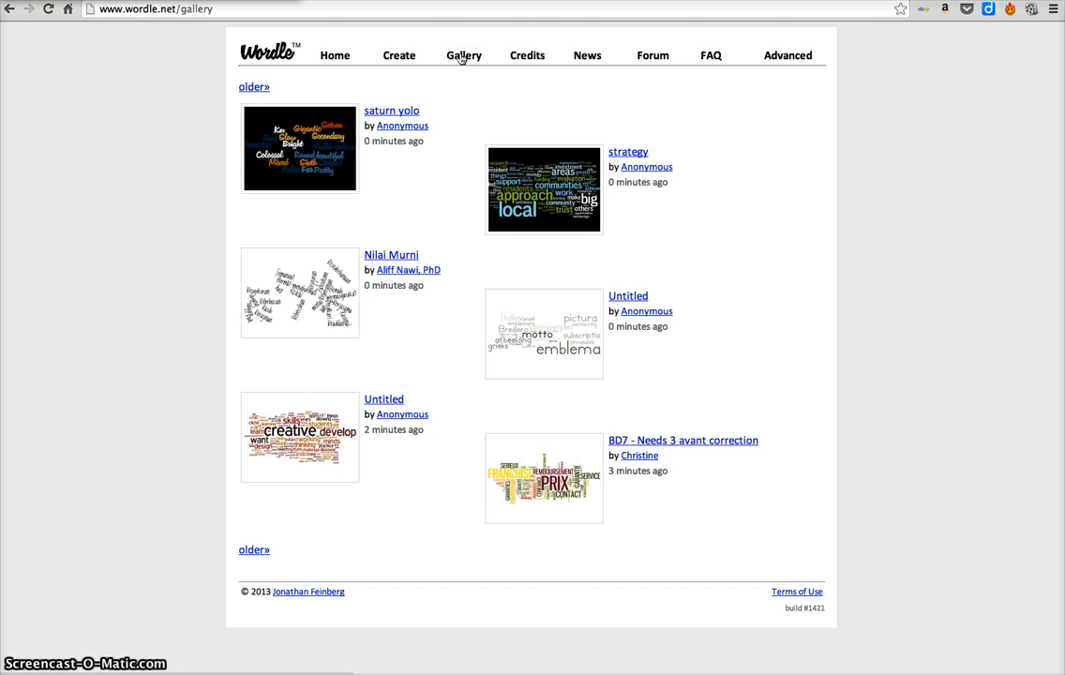
pyautogui.click(392, 57)
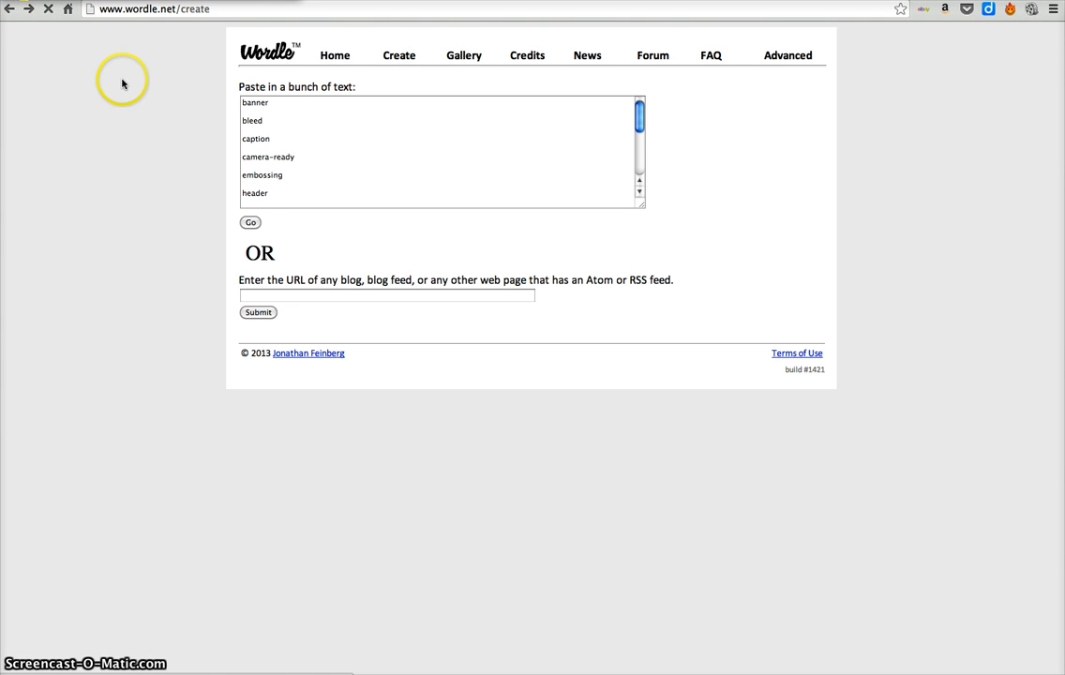
pyautogui.click(251, 223)
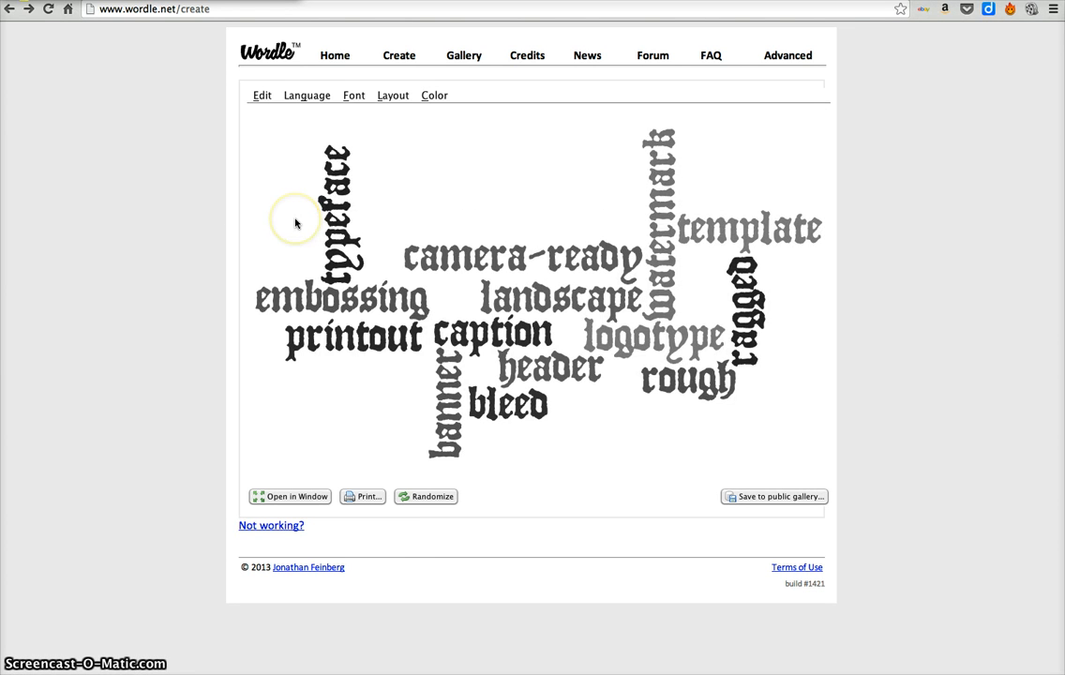
# Randomize the regenerated word cloud four times to get a different font, layout and colour scheme.
pyautogui.click(421, 499)
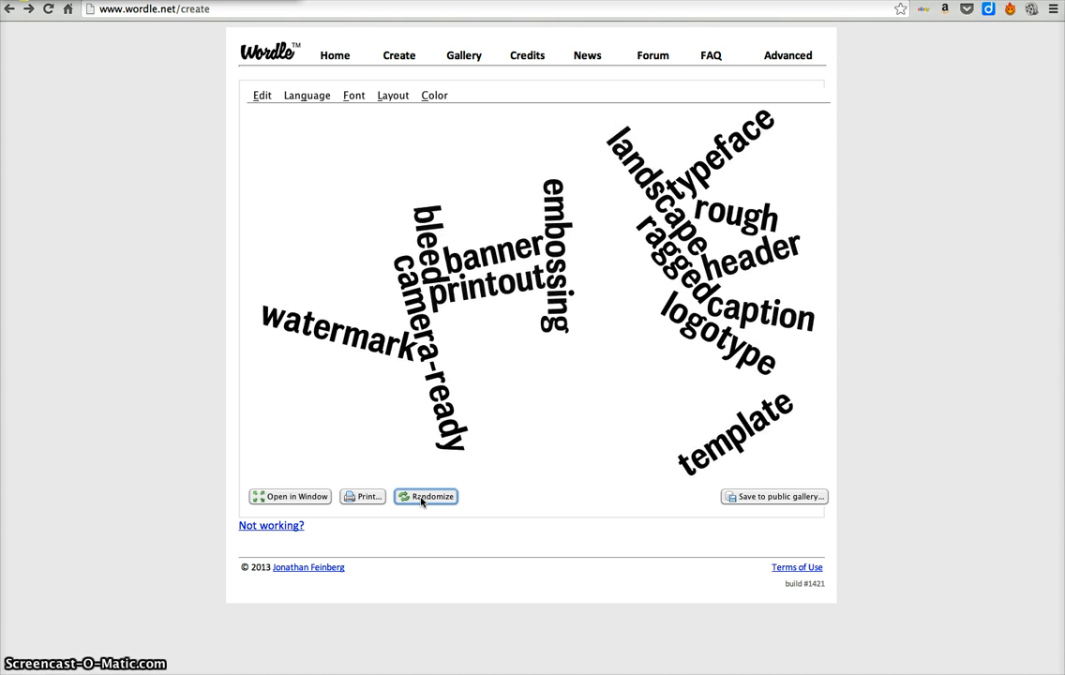
pyautogui.click(421, 502)
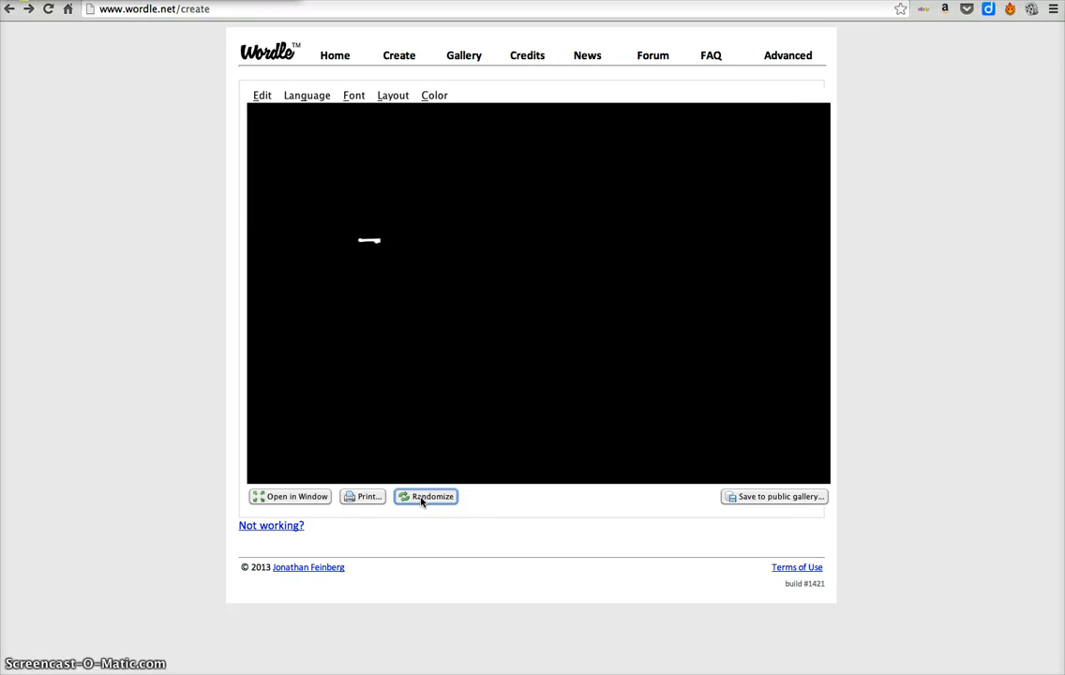
pyautogui.click(421, 502)
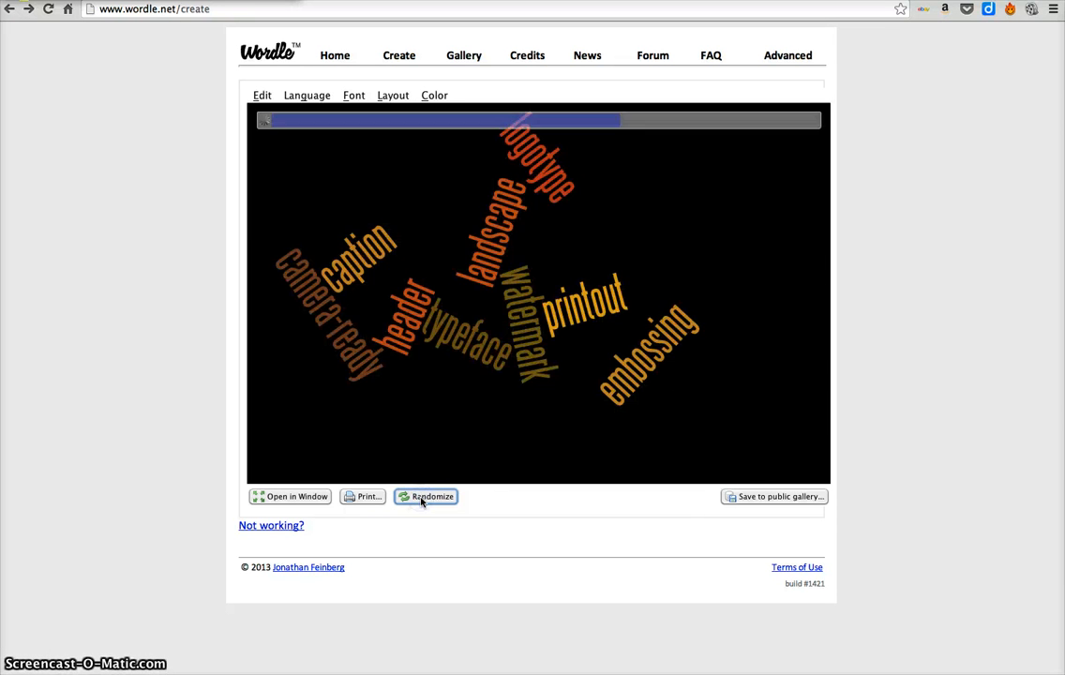
pyautogui.click(422, 502)
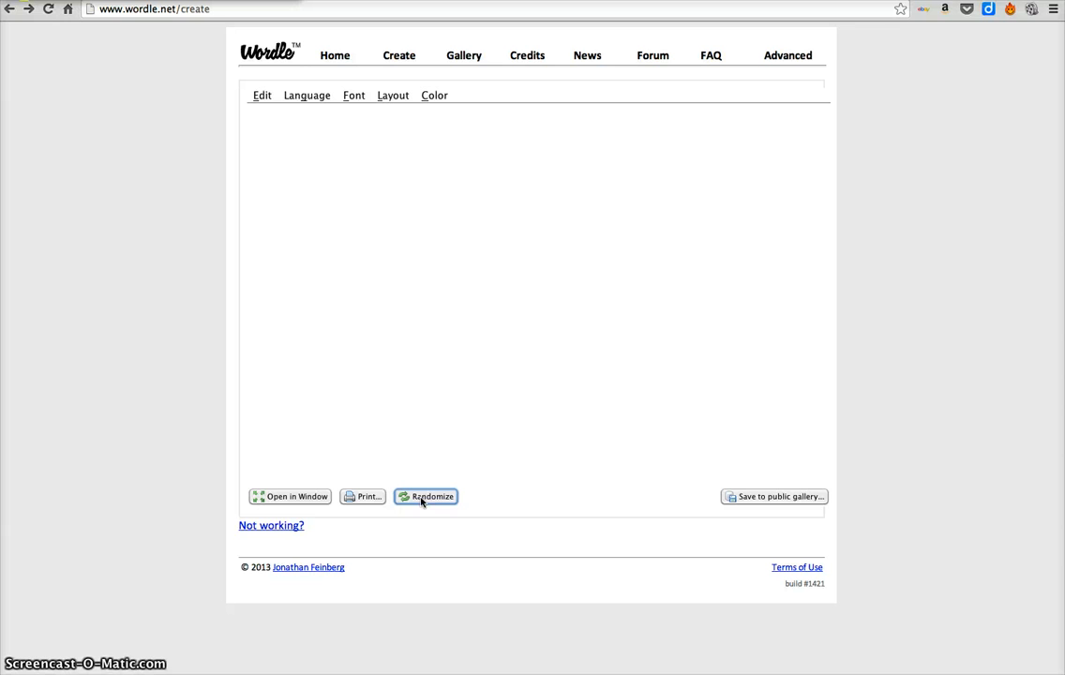
# Review the language and font options, and set the word cloud's layout to Any Which Way.
pyautogui.click(261, 97)
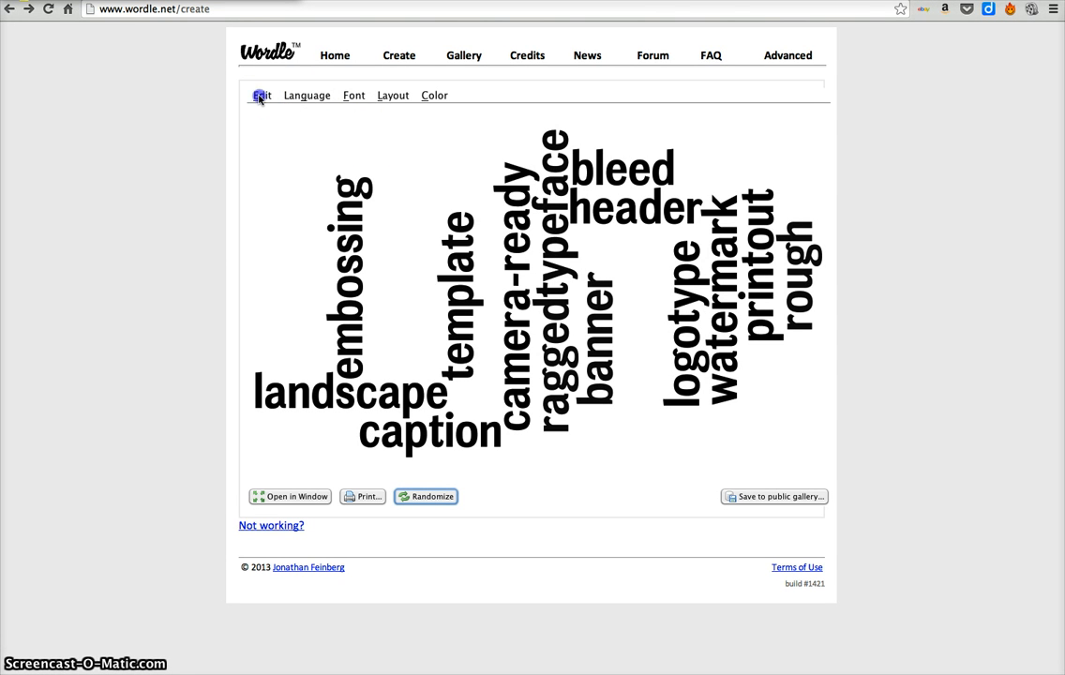
pyautogui.click(296, 98)
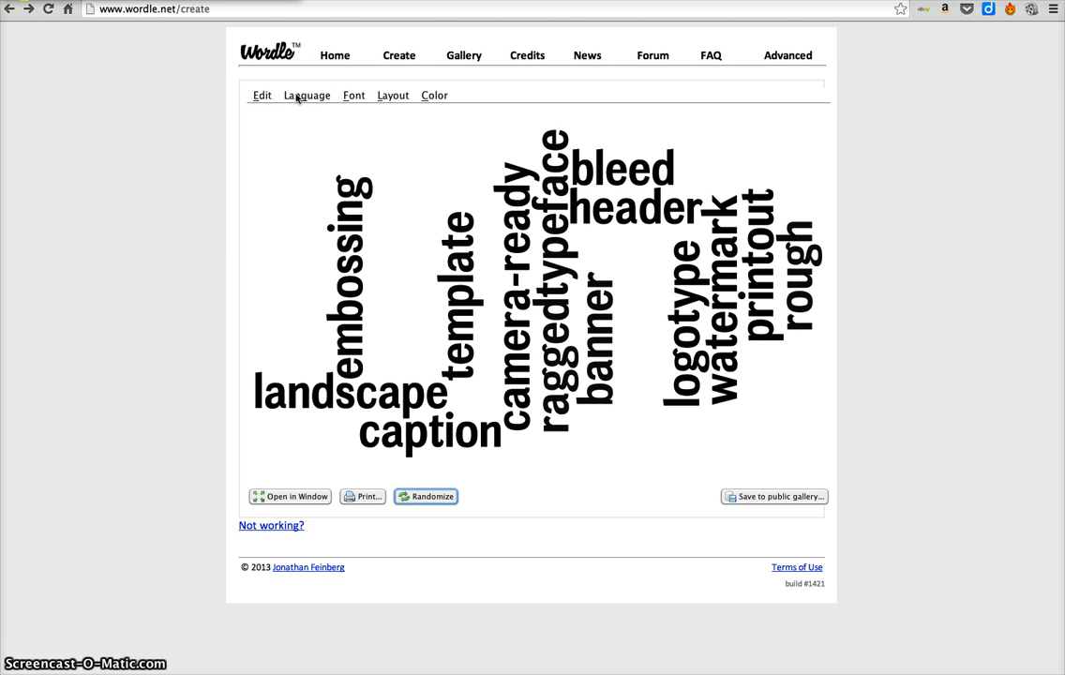
pyautogui.click(296, 97)
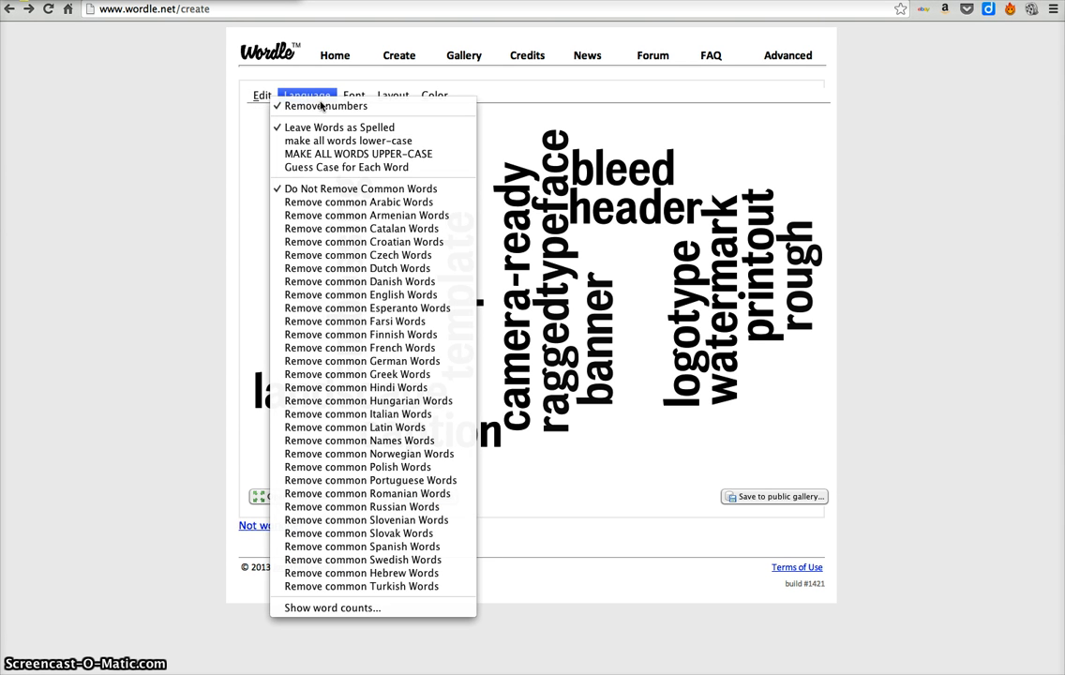
pyautogui.click(347, 96)
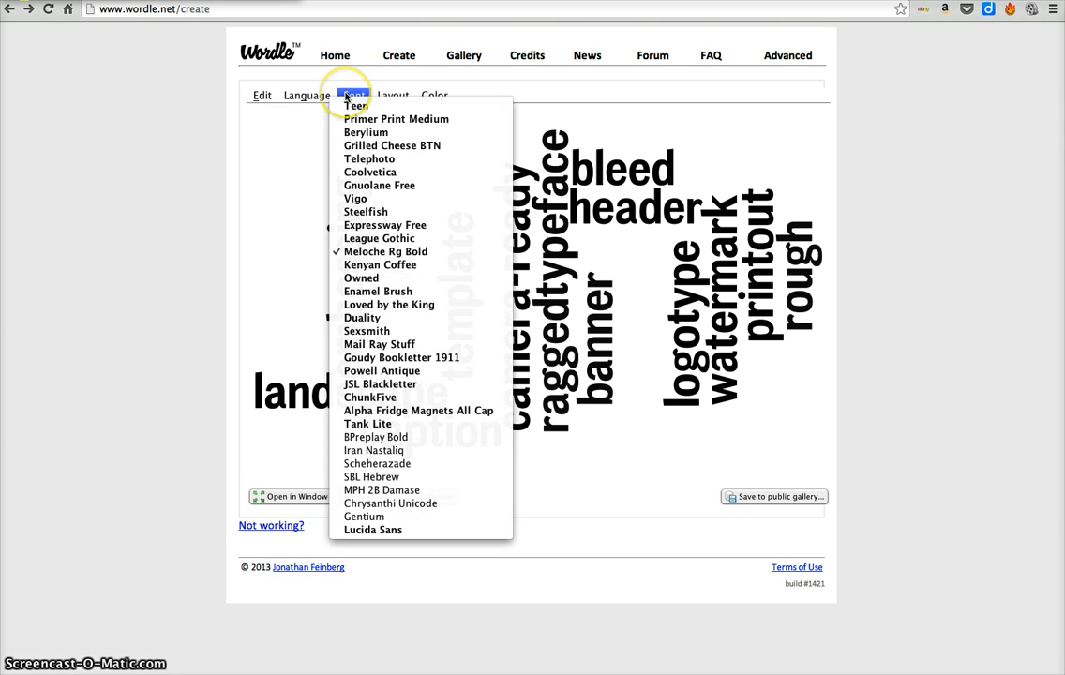
pyautogui.click(378, 96)
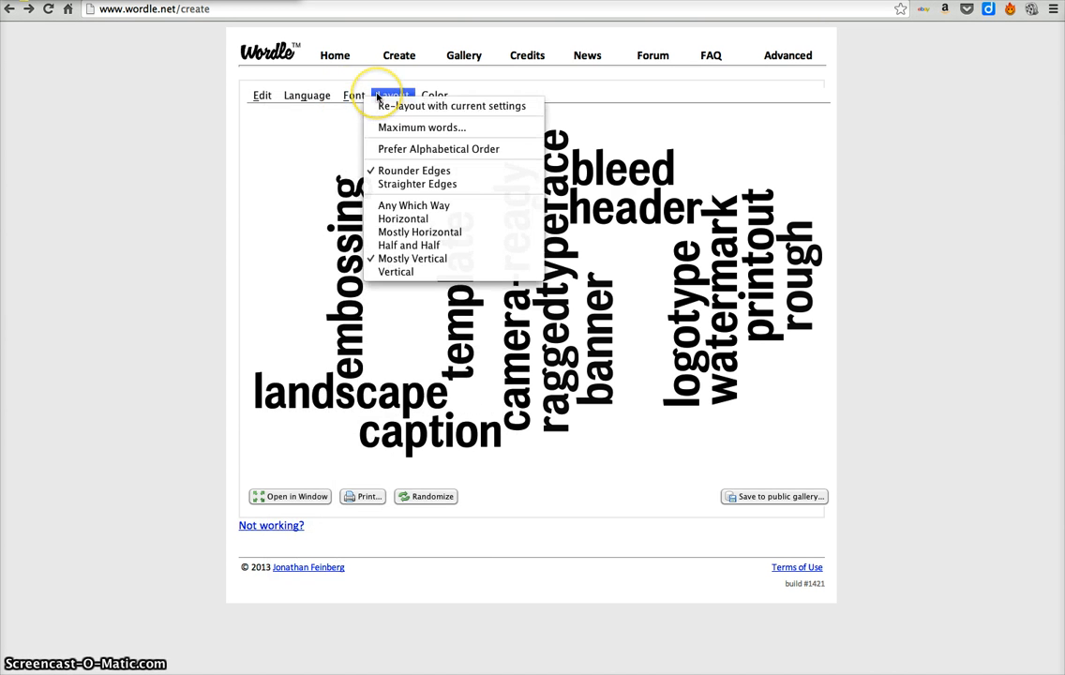
pyautogui.click(399, 210)
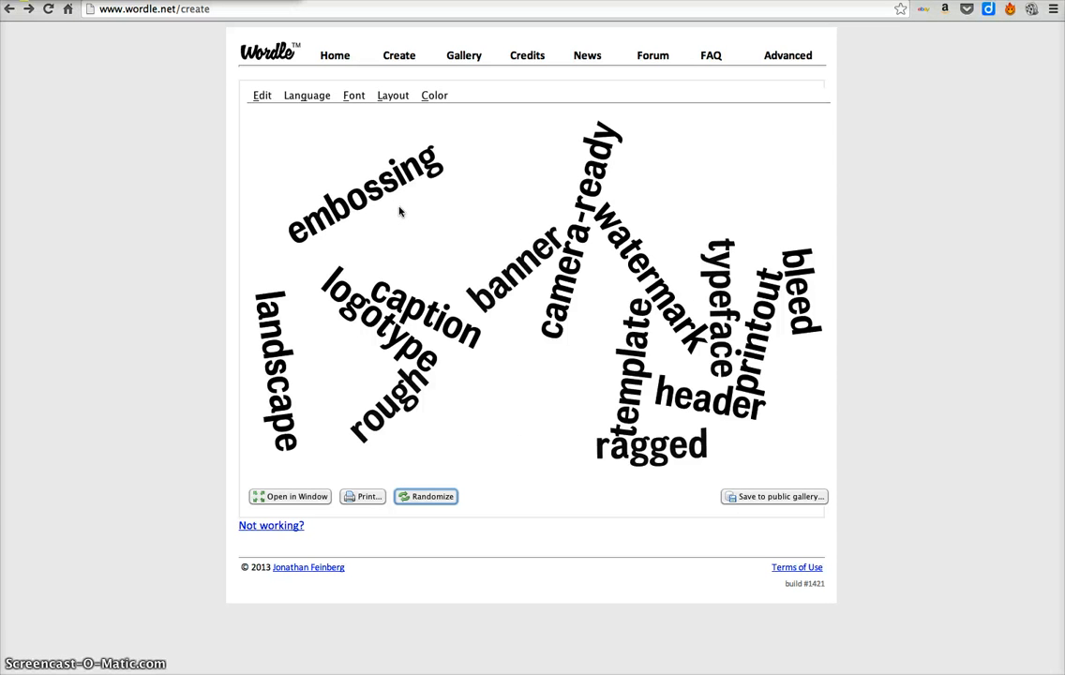
# Examine the layout settings and the available colour palettes and variation options for the word cloud.
pyautogui.click(379, 97)
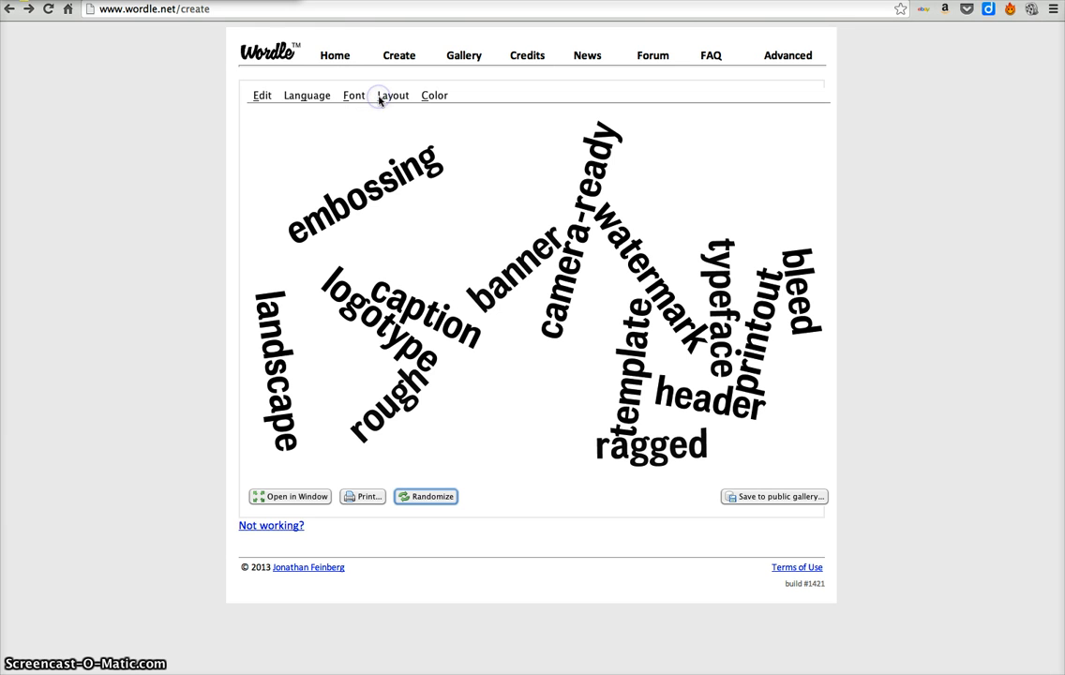
pyautogui.click(356, 96)
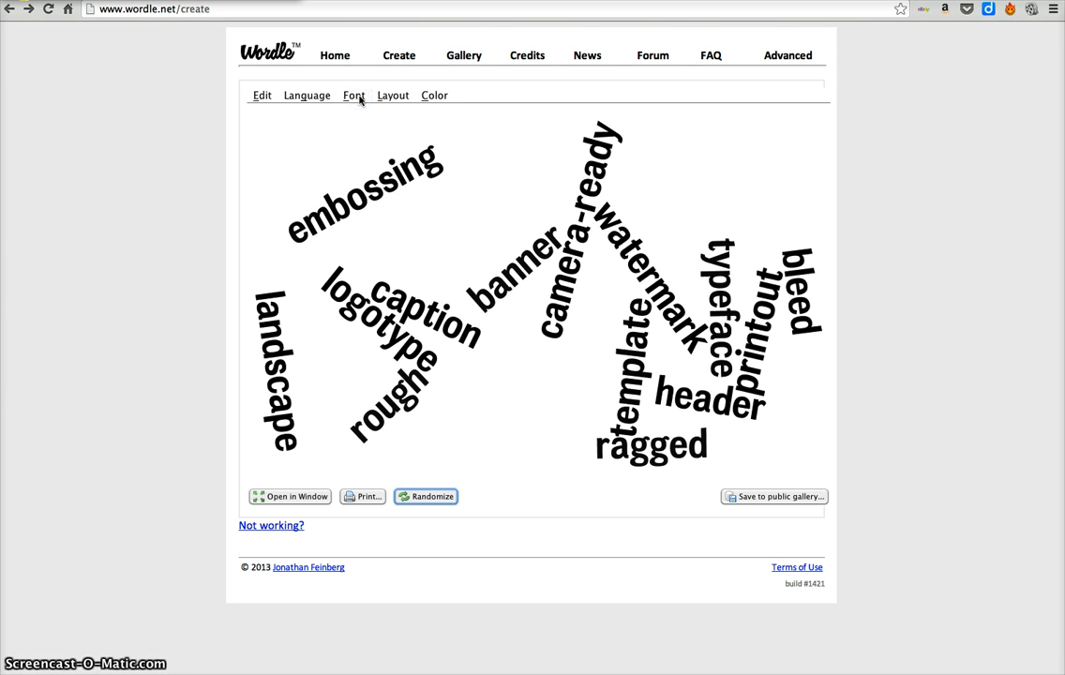
pyautogui.click(263, 96)
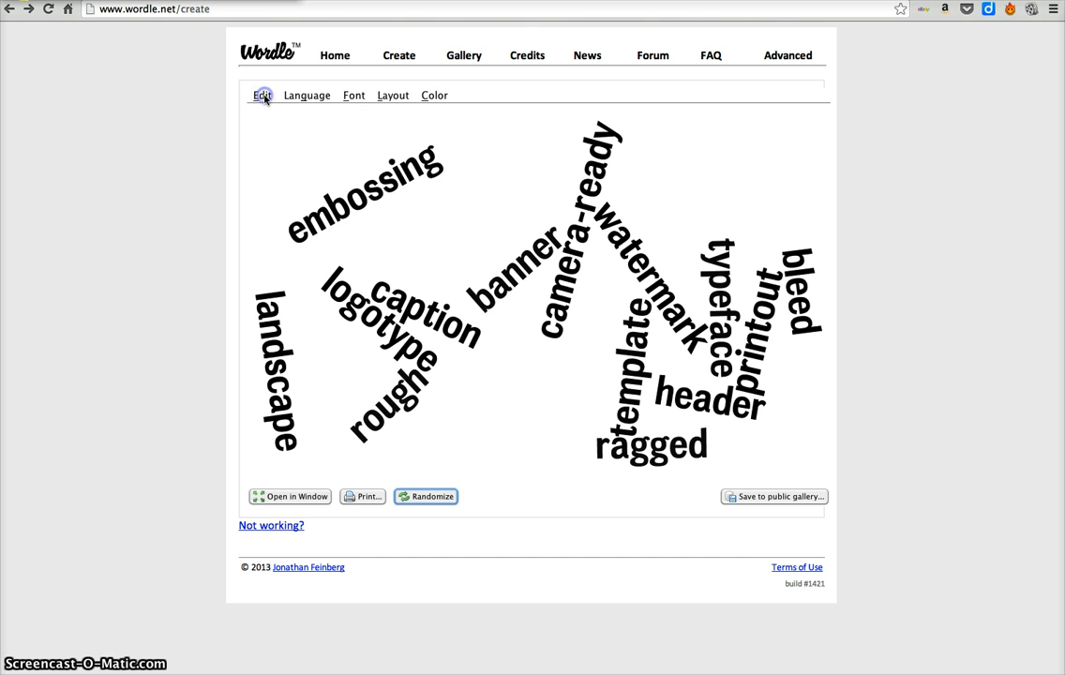
pyautogui.click(438, 97)
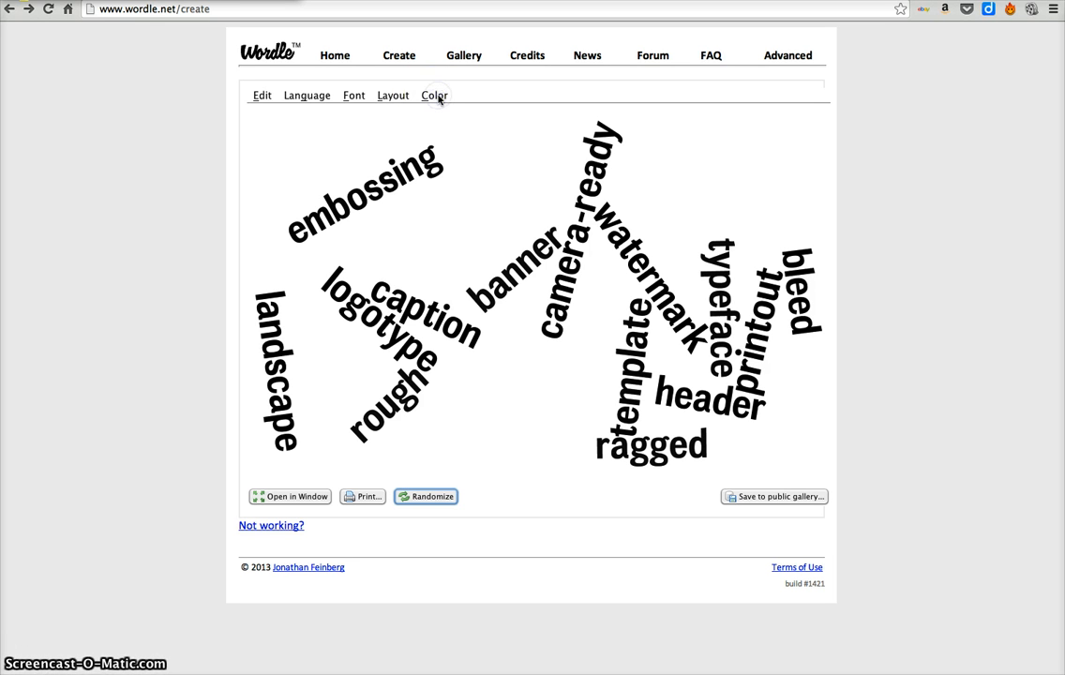
pyautogui.click(382, 97)
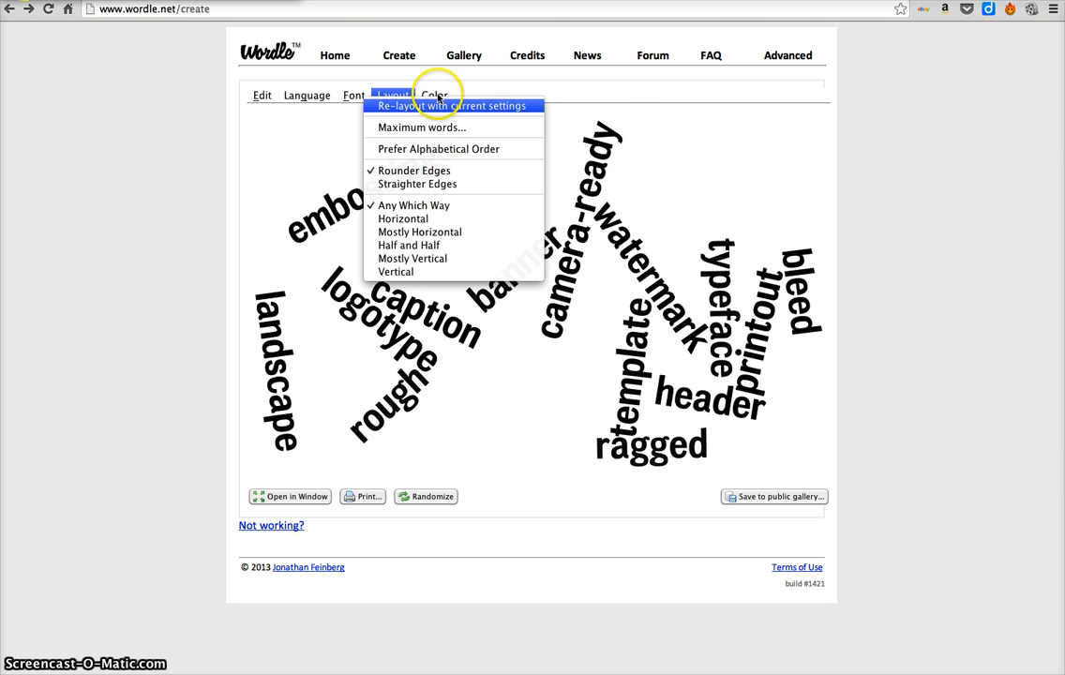
pyautogui.moveTo(433, 95)
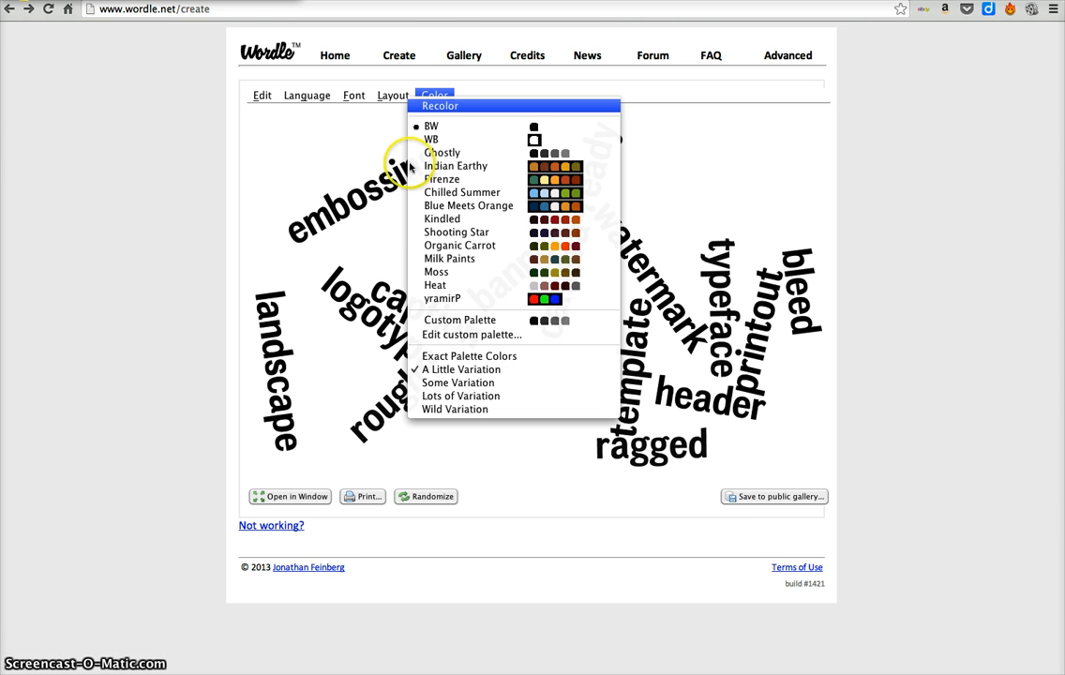
pyautogui.click(379, 131)
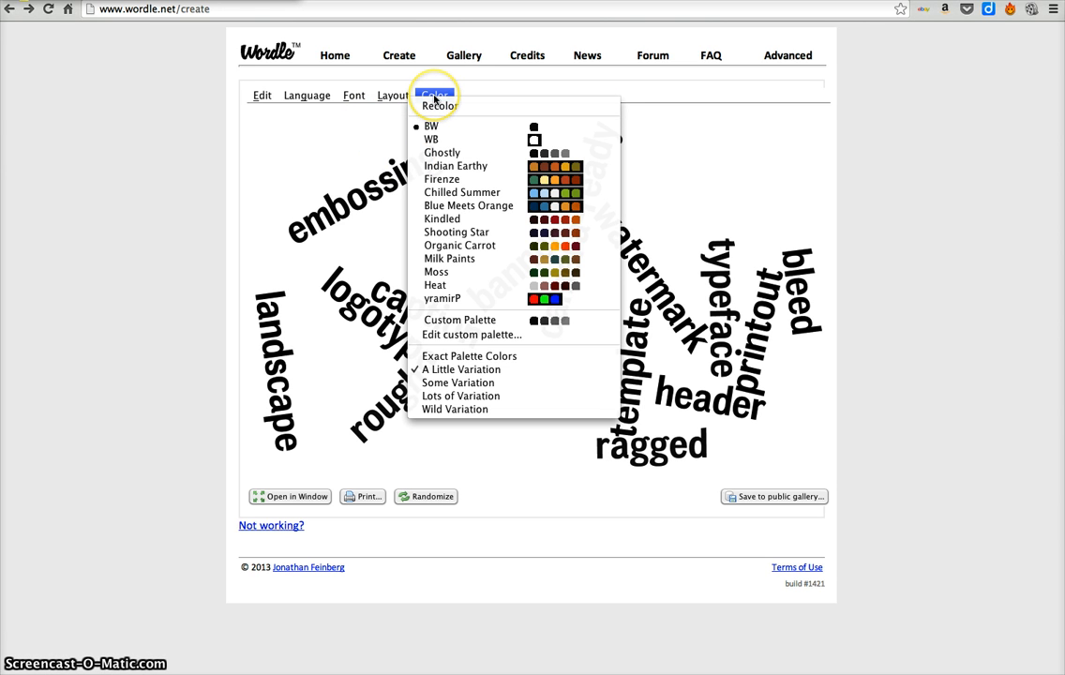
pyautogui.click(392, 97)
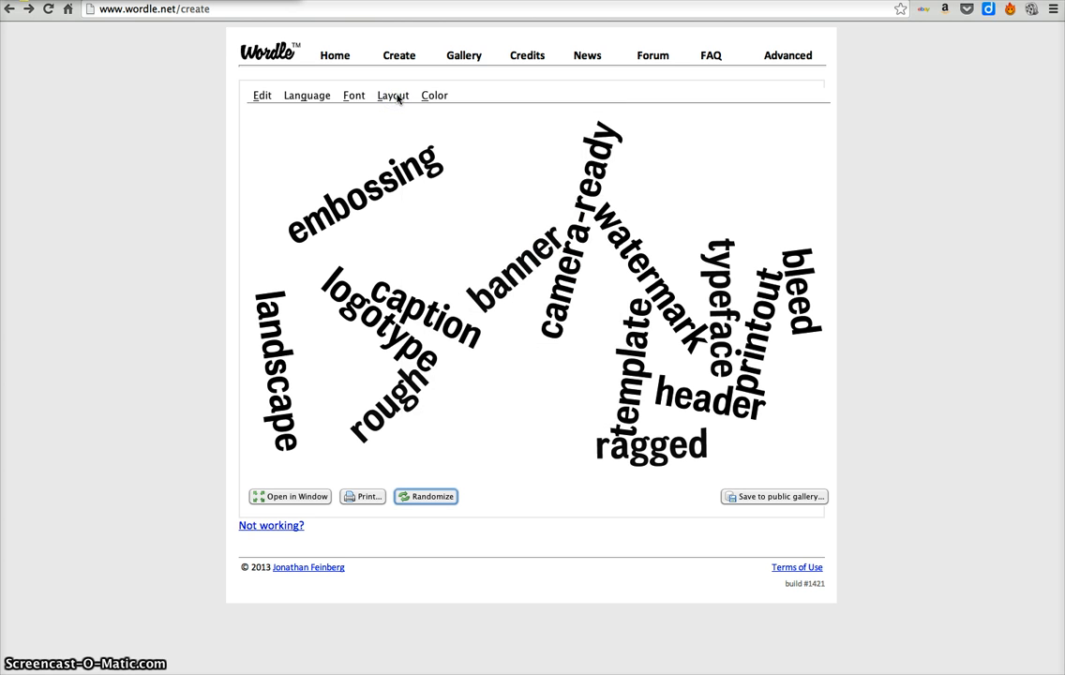
pyautogui.click(431, 97)
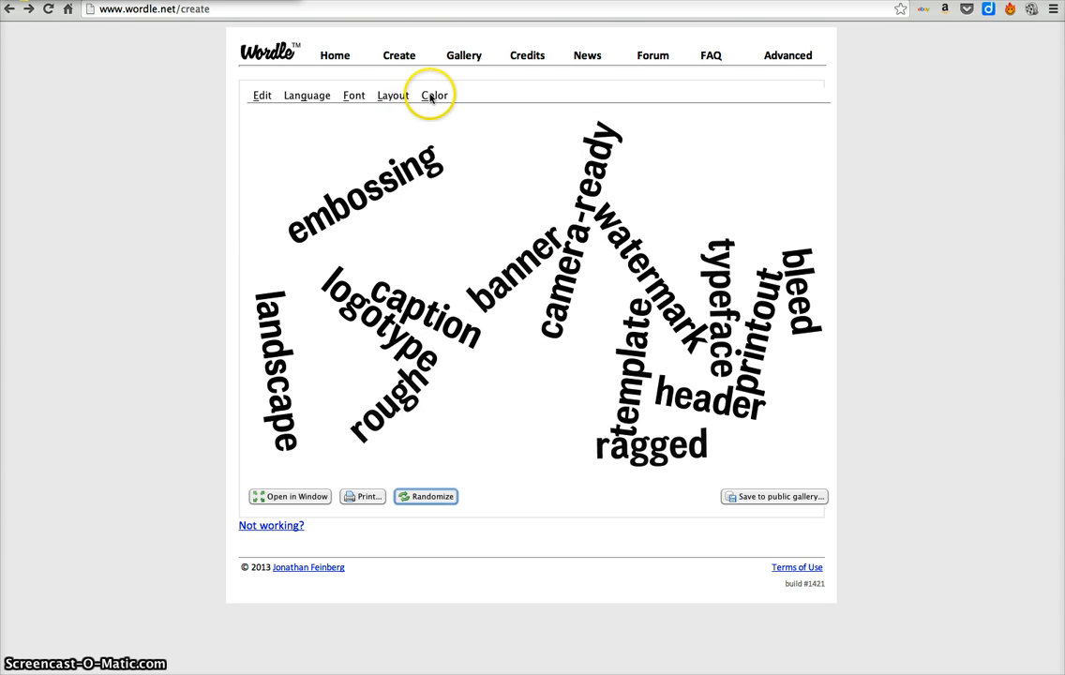